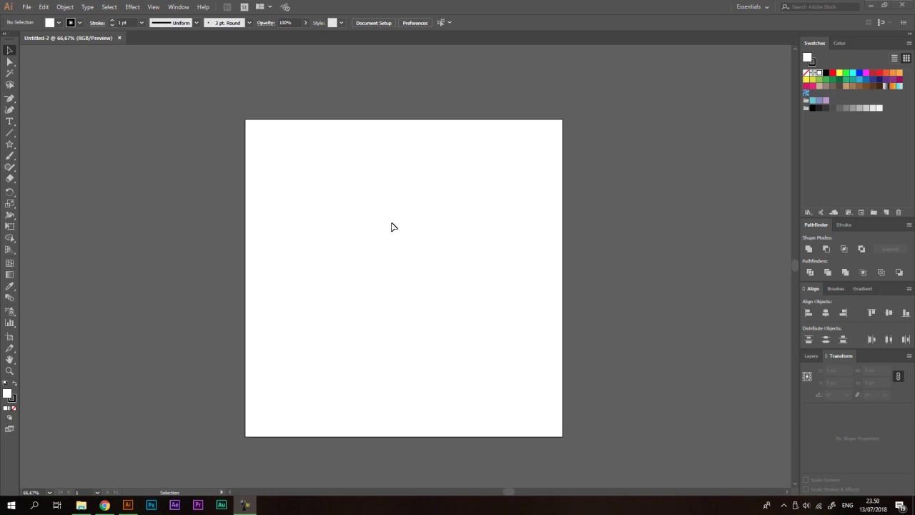
- Examine the blank artboard and the full canvas area around it at different zoom levels
{"action": "scroll", "coordinate": [368, 228], "scroll_direction": "down", "scroll_amount": 6}
{"action": "scroll", "coordinate": [370, 229], "scroll_direction": "down", "scroll_amount": 2}
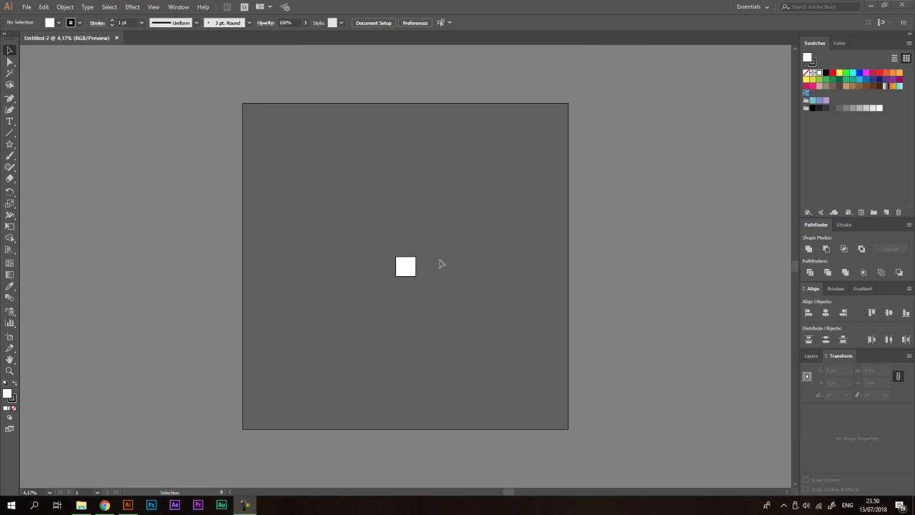
{"action": "key", "text": "ctrl+plus"}
{"action": "key", "text": "ctrl+minus"}
{"action": "key", "text": "ctrl+plus"}
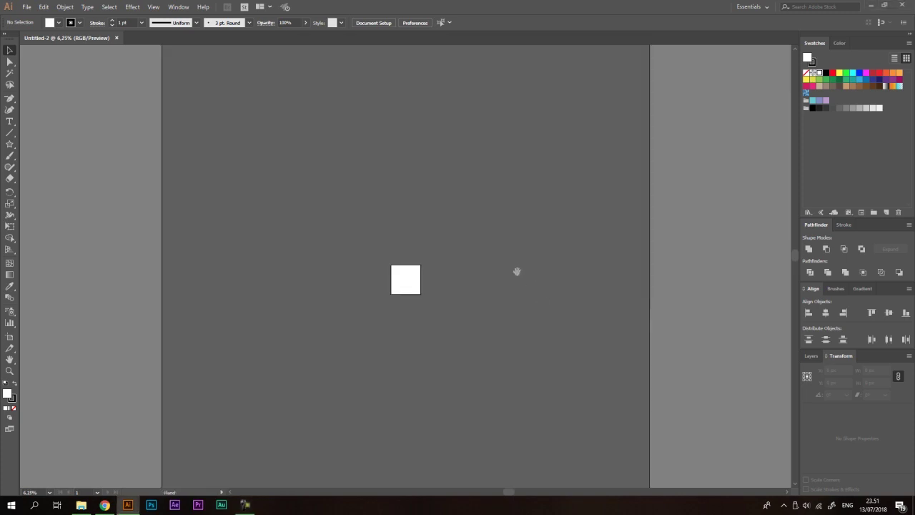
{"action": "key", "text": "ctrl+plus"}
{"action": "key", "text": "ctrl+plus"}
{"action": "key", "text": "ctrl+plus"}
{"action": "key", "text": "ctrl+plus"}
{"action": "key", "text": "ctrl+plus"}
{"action": "key", "text": "ctrl+plus"}
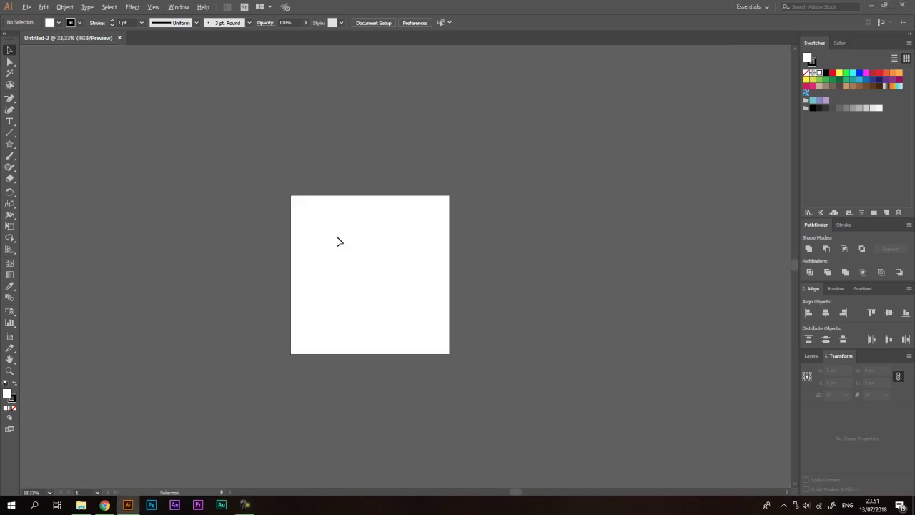
{"action": "scroll", "coordinate": [365, 266], "scroll_direction": "up", "scroll_amount": 1}
{"action": "scroll", "coordinate": [415, 275], "scroll_direction": "down", "scroll_amount": 1}
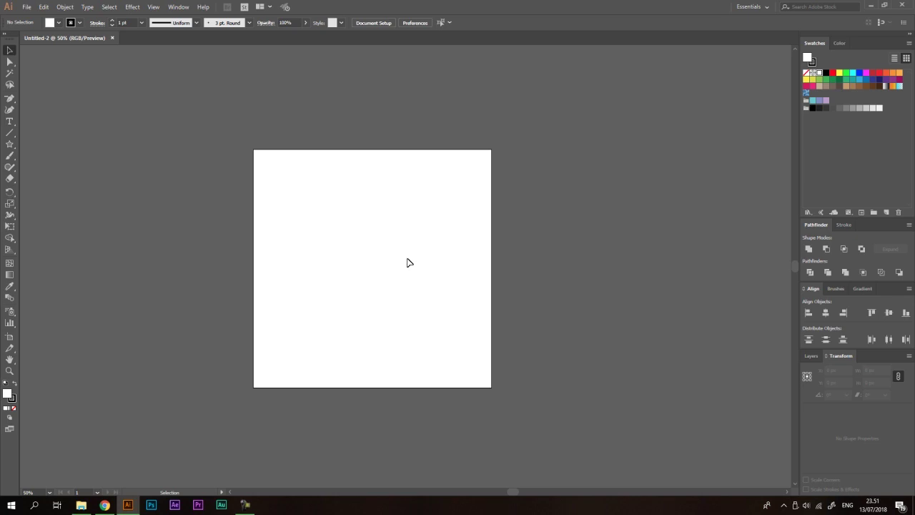
{"action": "scroll", "coordinate": [308, 206], "scroll_direction": "down", "scroll_amount": 2}
{"action": "scroll", "coordinate": [452, 258], "scroll_direction": "down", "scroll_amount": 2}
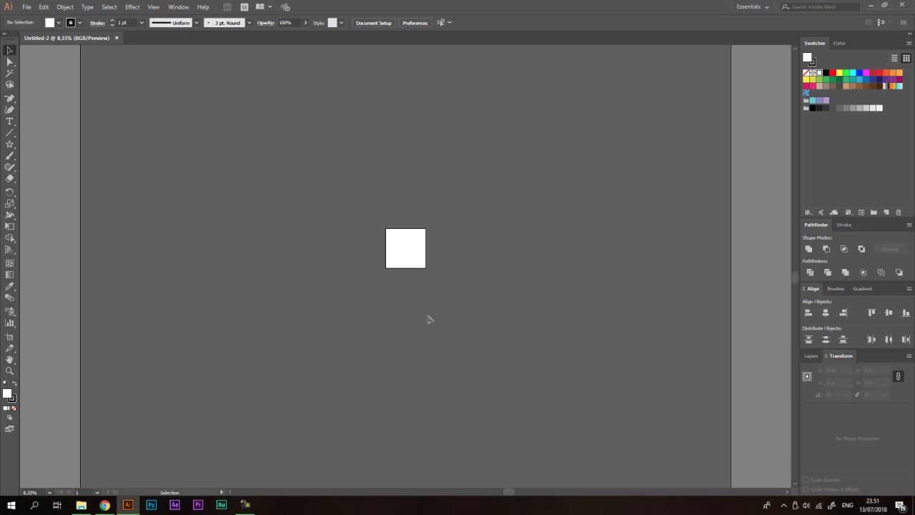
{"action": "scroll", "coordinate": [398, 306], "scroll_direction": "down", "scroll_amount": 1}
{"action": "scroll", "coordinate": [385, 306], "scroll_direction": "up", "scroll_amount": 2}
{"action": "scroll", "coordinate": [582, 348], "scroll_direction": "up", "scroll_amount": 3}
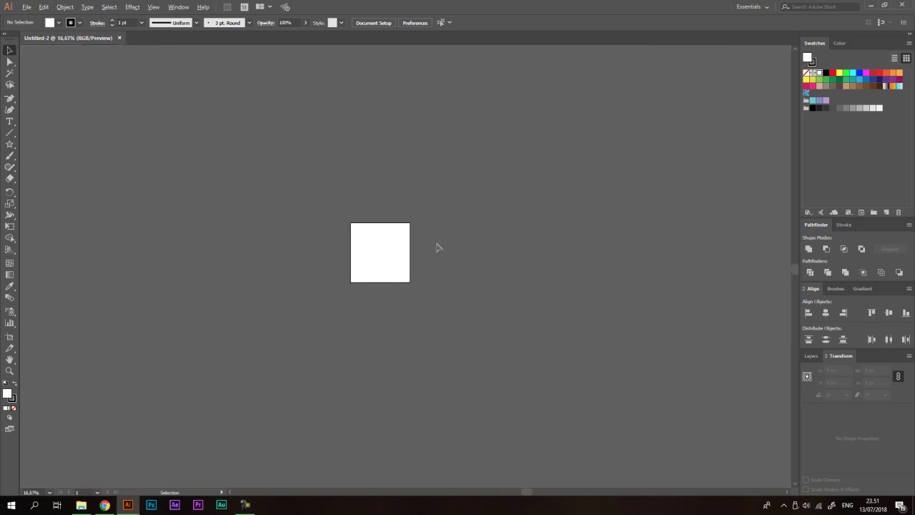
{"action": "scroll", "coordinate": [433, 251], "scroll_direction": "up", "scroll_amount": 2}
{"action": "scroll", "coordinate": [312, 257], "scroll_direction": "up", "scroll_amount": 1}
{"action": "scroll", "coordinate": [315, 294], "scroll_direction": "up", "scroll_amount": 1}
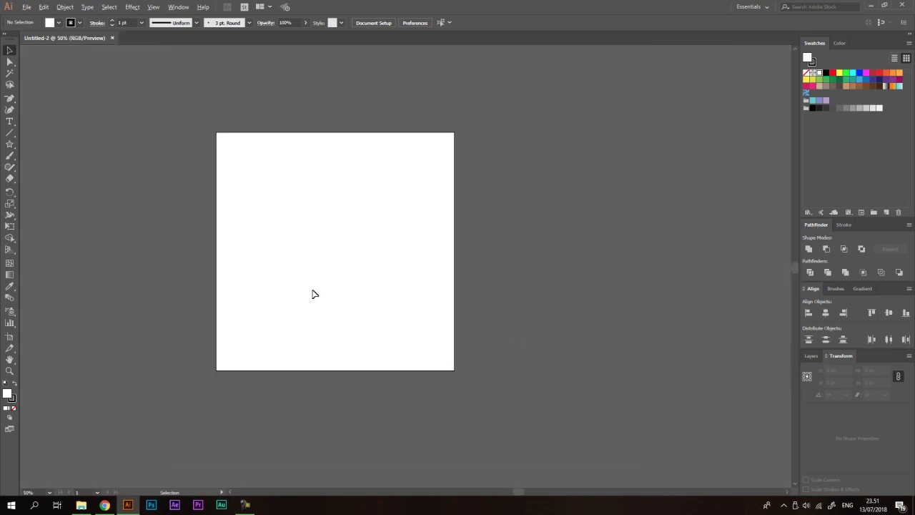
{"action": "scroll", "coordinate": [313, 262], "scroll_direction": "left", "scroll_amount": 1}
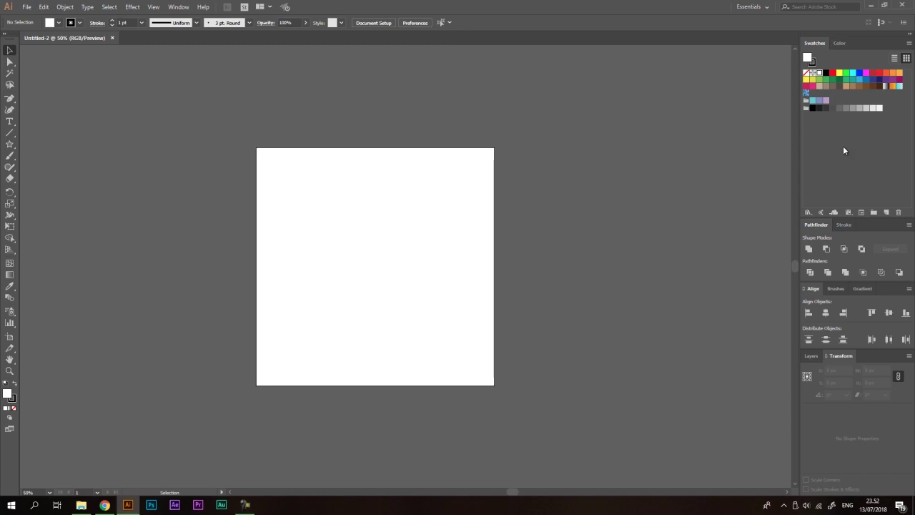
- Show the Color, Stroke and Brushes panels to look at their options
{"action": "left_click", "coordinate": [839, 43]}
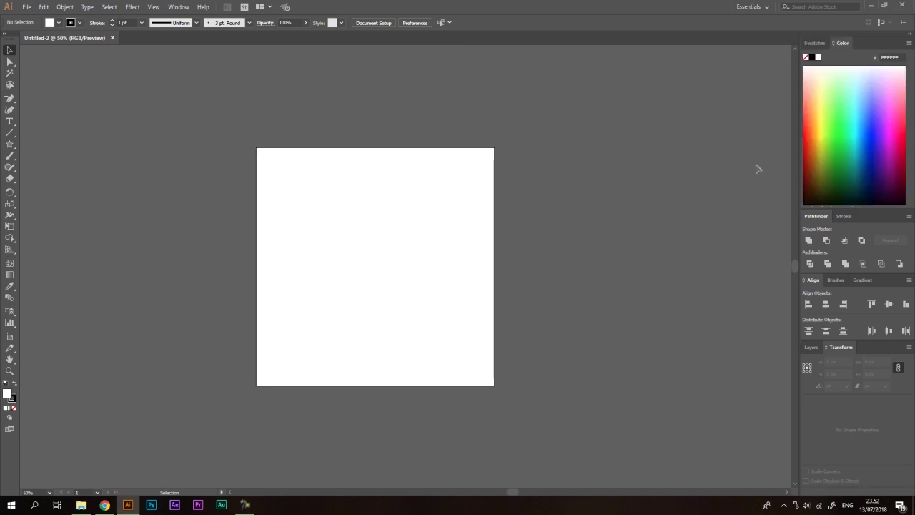
{"action": "left_click", "coordinate": [843, 216]}
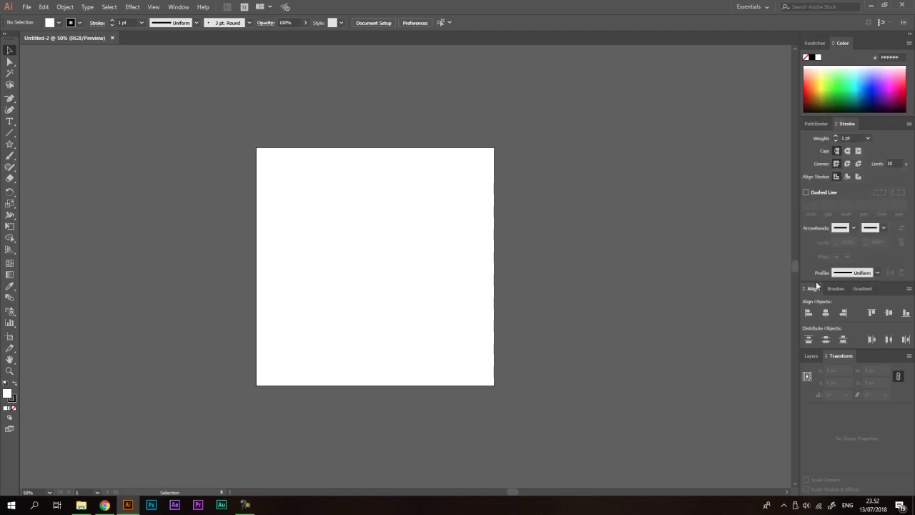
{"action": "left_click", "coordinate": [829, 289]}
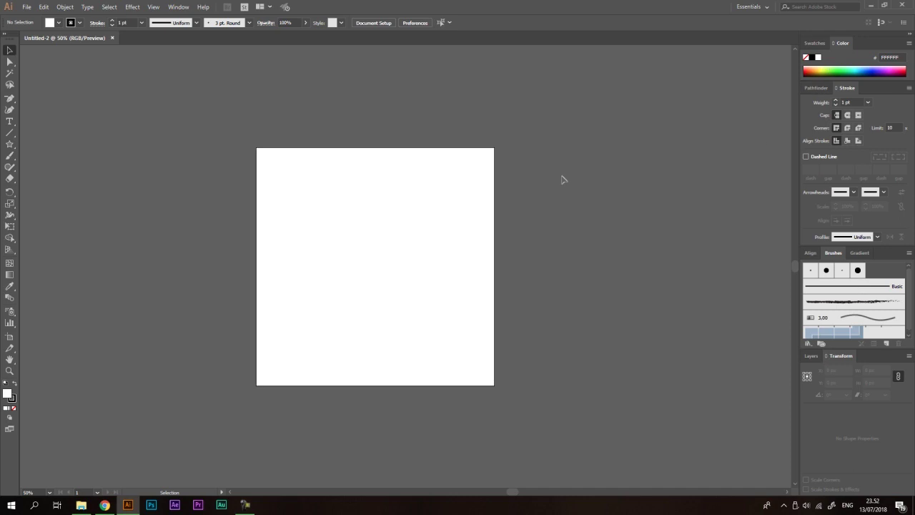
- Add the Artboards panel to the docked group with Layers and Transform, and close the Asset Export panel
{"action": "left_click", "coordinate": [180, 8]}
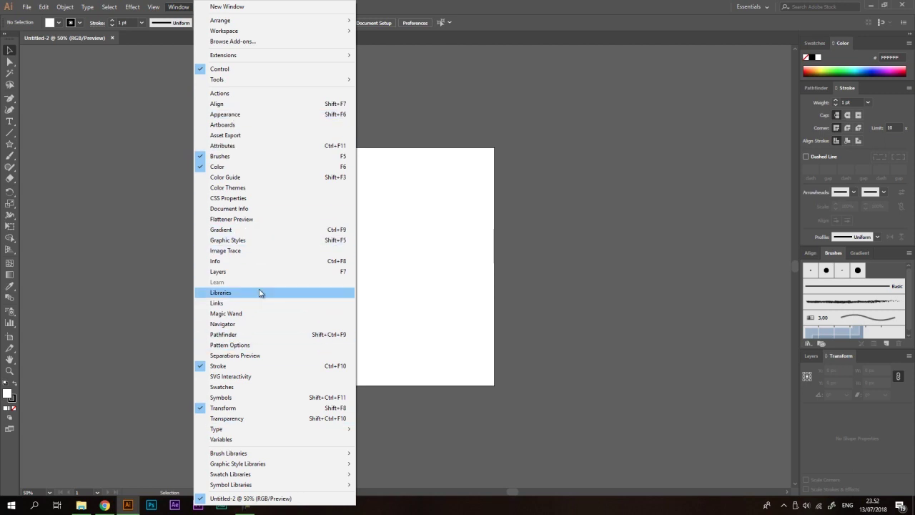
{"action": "left_click", "coordinate": [236, 128]}
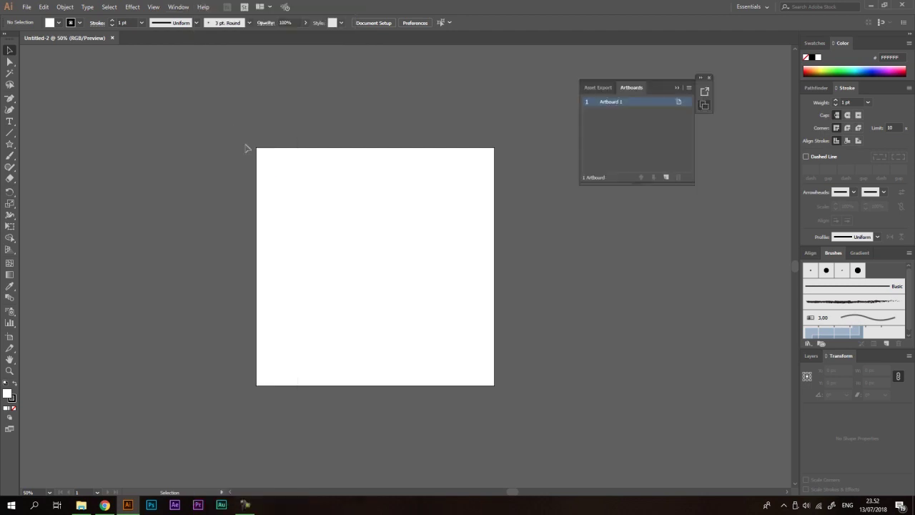
{"action": "left_click_drag", "start_coordinate": [632, 90], "coordinate": [603, 343]}
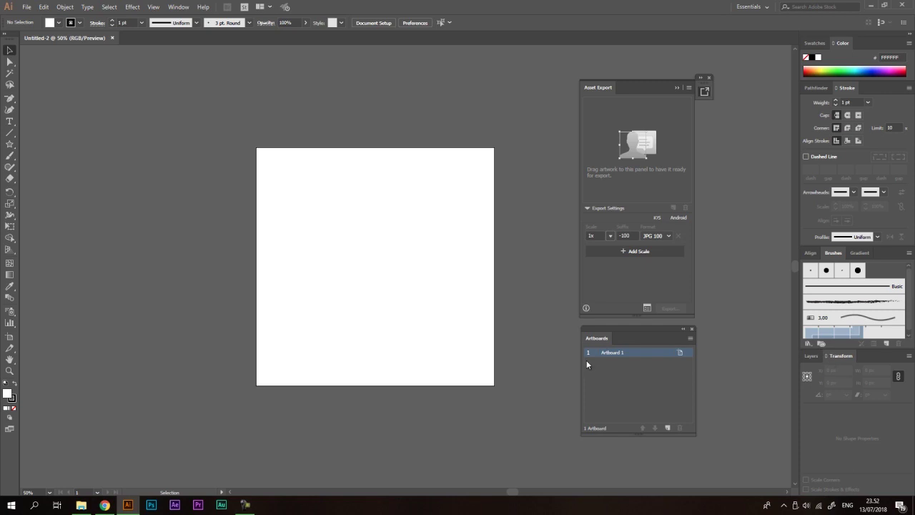
{"action": "left_click_drag", "start_coordinate": [590, 336], "coordinate": [815, 356]}
{"action": "left_click", "coordinate": [813, 355]}
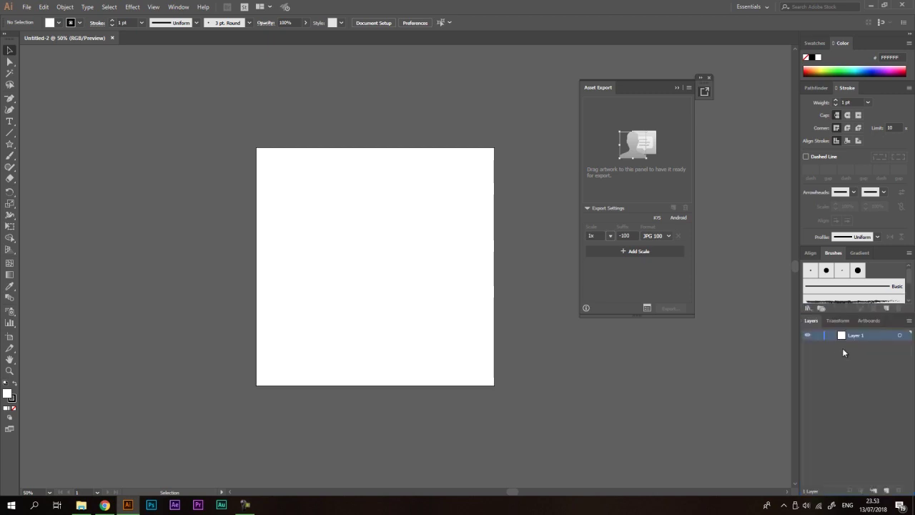
{"action": "left_click", "coordinate": [841, 356]}
{"action": "left_click", "coordinate": [812, 356]}
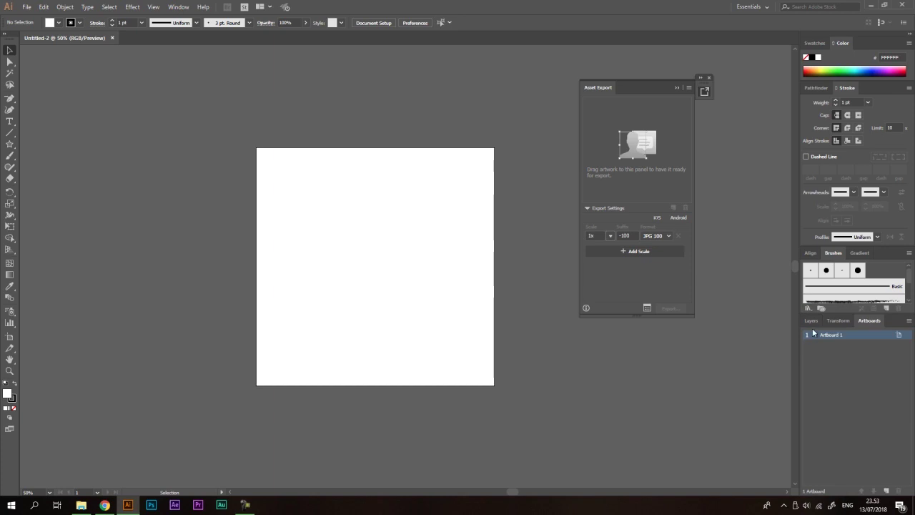
{"action": "left_click", "coordinate": [708, 78]}
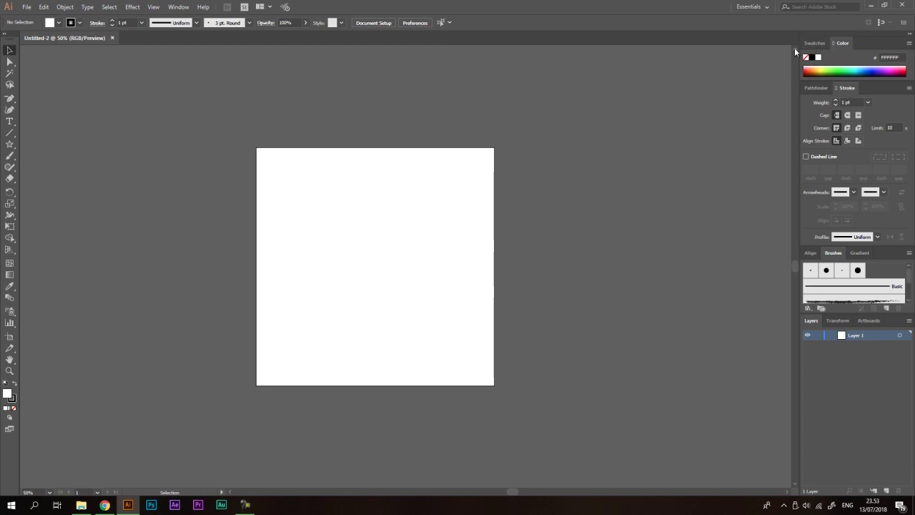
- Look through the docked Swatches, Pathfinder, Stroke, Align, Brushes, Gradient, Transform and Artboards panels
{"action": "left_click", "coordinate": [814, 43]}
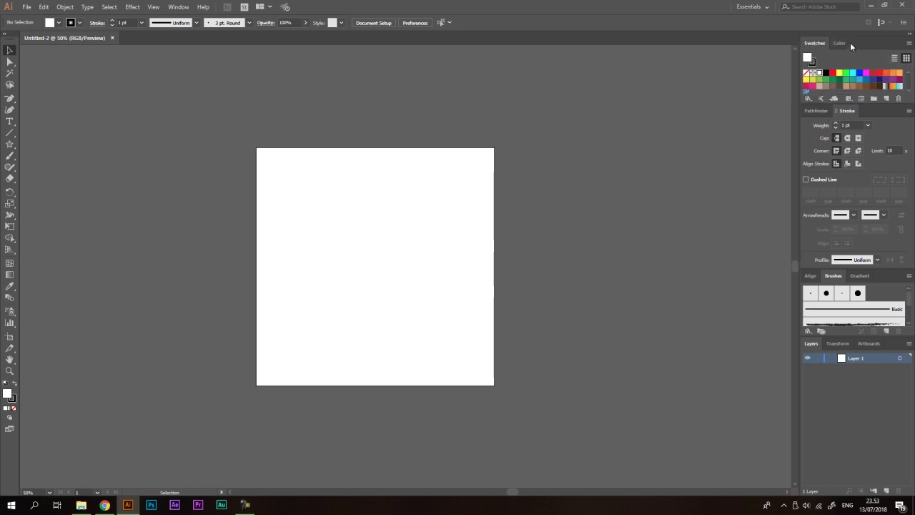
{"action": "left_click", "coordinate": [814, 112]}
{"action": "left_click", "coordinate": [843, 112]}
{"action": "left_click", "coordinate": [810, 276]}
{"action": "left_click", "coordinate": [835, 276]}
{"action": "left_click", "coordinate": [861, 275]}
{"action": "left_click", "coordinate": [838, 393]}
{"action": "left_click", "coordinate": [870, 354]}
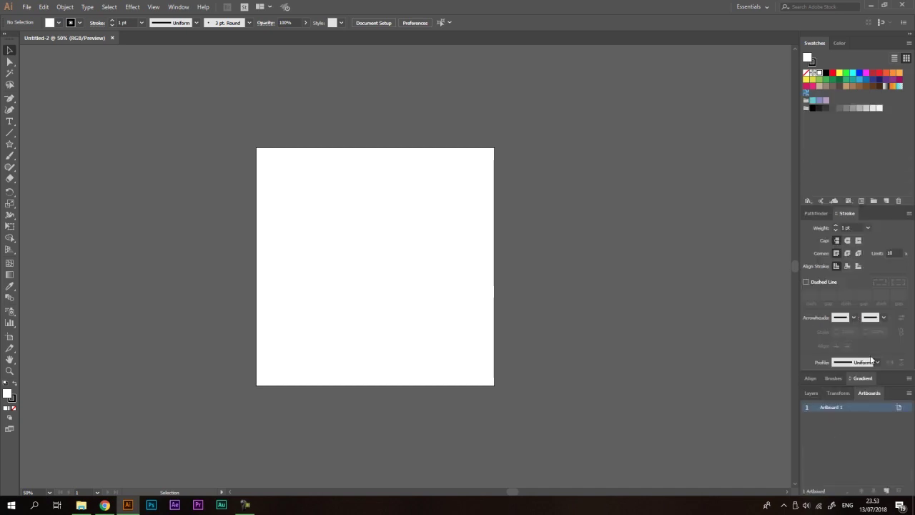
- Undock and close the Artboards panel, and bring the Layers and Pathfinder panels to the front of their groups
{"action": "left_click_drag", "start_coordinate": [870, 395], "coordinate": [740, 321]}
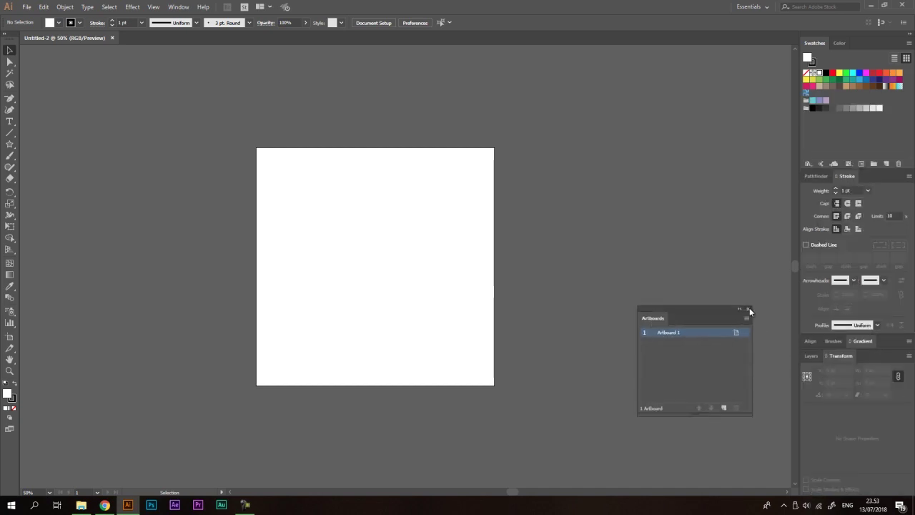
{"action": "left_click", "coordinate": [748, 309]}
{"action": "left_click", "coordinate": [813, 356]}
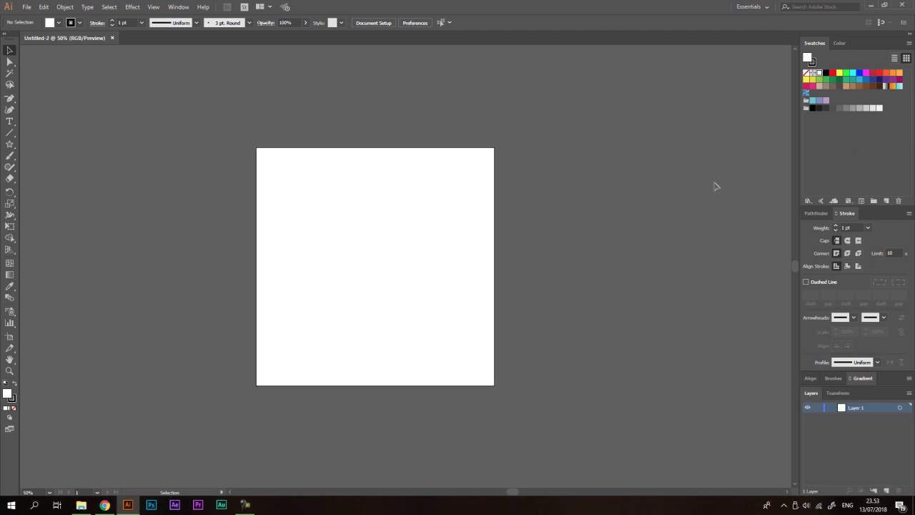
{"action": "left_click", "coordinate": [815, 213]}
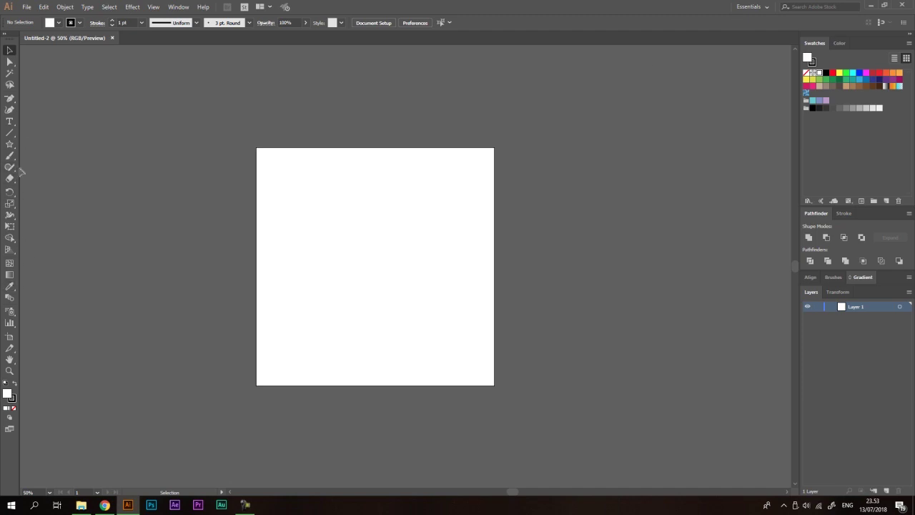
- Draw an upright triangle about 394 px wide and 341 px high on the artboard with the Star tool
{"action": "left_click_drag", "start_coordinate": [10, 144], "coordinate": [64, 189]}
{"action": "left_click_drag", "start_coordinate": [372, 227], "coordinate": [418, 282]}
{"action": "key", "text": "ctrl+z"}
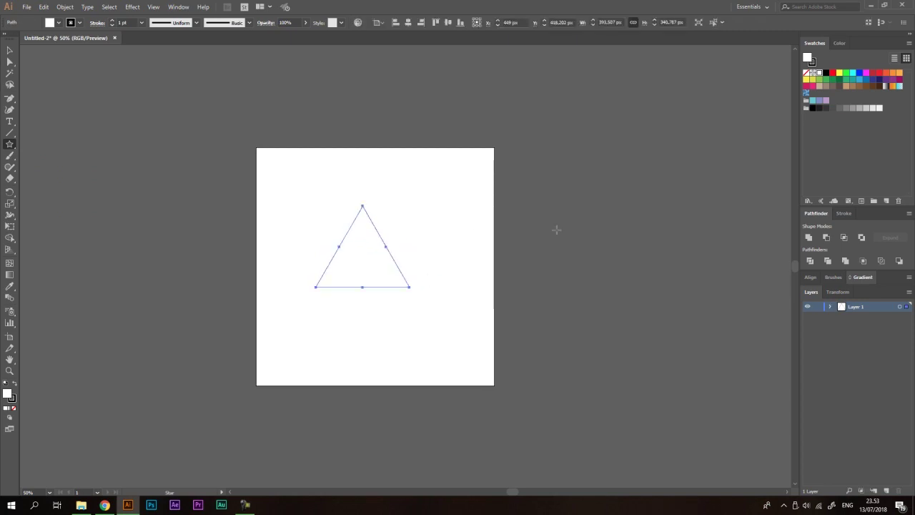
- Give the triangle a cyan fill without a stroke and move it to about X 500 px, Y 474 px
{"action": "left_click", "coordinate": [806, 73]}
{"action": "left_click", "coordinate": [814, 62]}
{"action": "left_click", "coordinate": [853, 72]}
{"action": "key", "text": "v"}
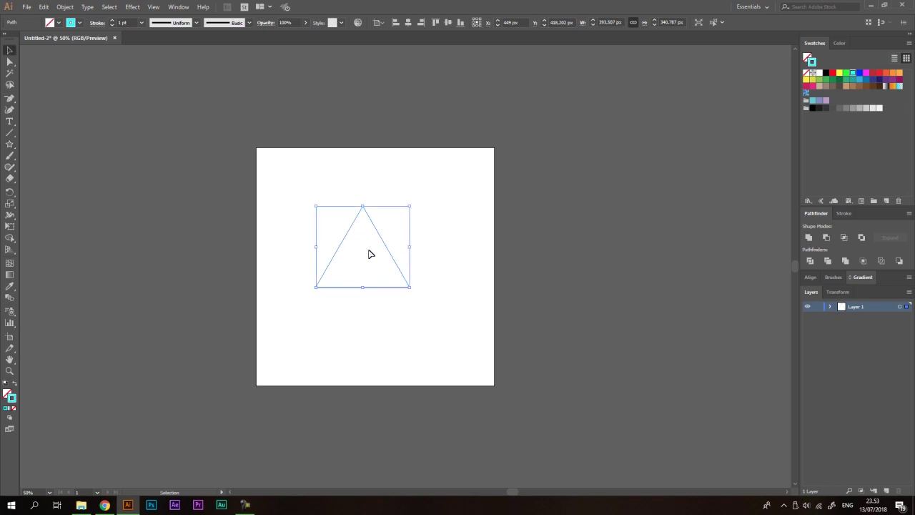
{"action": "left_click", "coordinate": [15, 384]}
{"action": "mouse_move", "coordinate": [331, 284]}
{"action": "left_mouse_down"}
{"action": "mouse_move", "coordinate": [377, 285]}
{"action": "mouse_move", "coordinate": [344, 298]}
{"action": "left_mouse_up"}
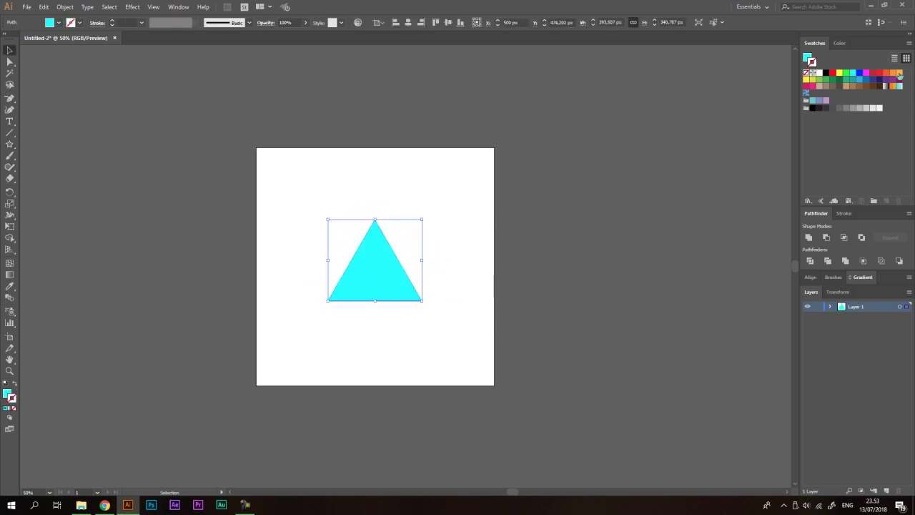
- Fill the triangle with the light orange swatch, keep its stroke set to none, and deselect it
{"action": "left_click", "coordinate": [900, 73]}
{"action": "left_click", "coordinate": [806, 72]}
{"action": "left_click", "coordinate": [808, 58]}
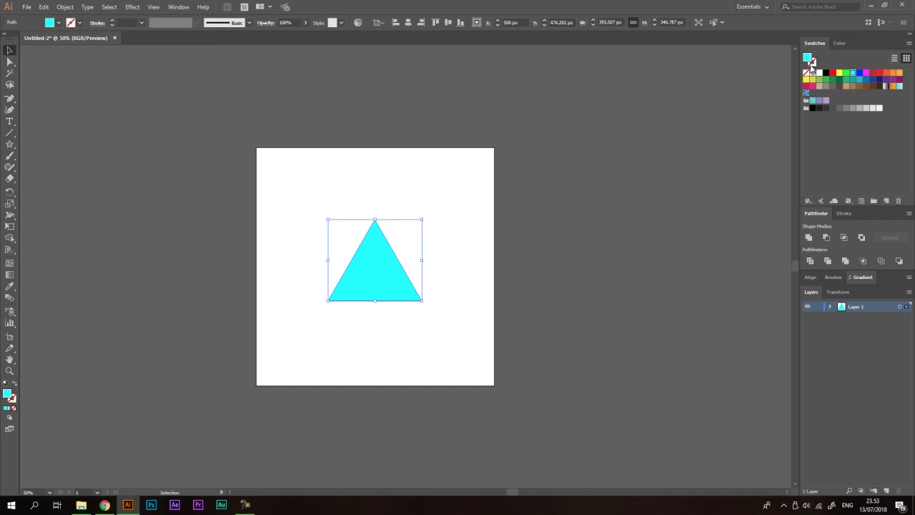
{"action": "left_click", "coordinate": [900, 74]}
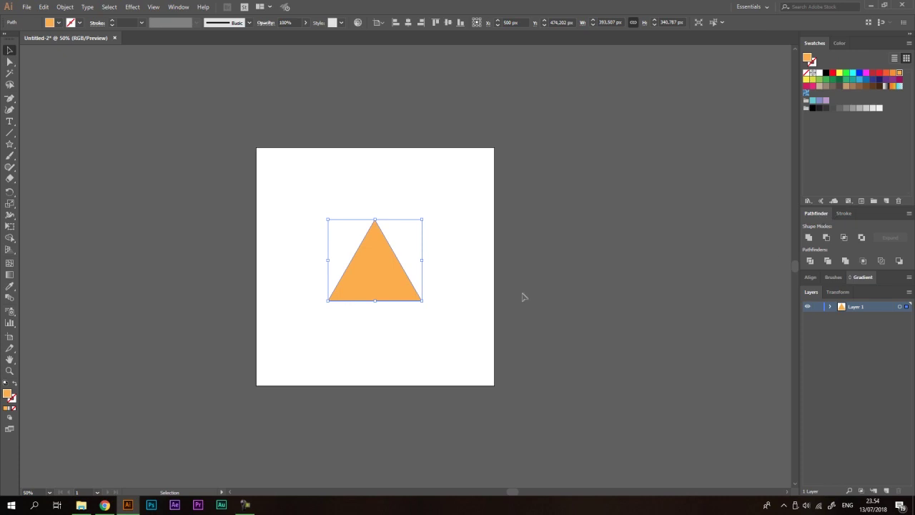
{"action": "left_click", "coordinate": [550, 207]}
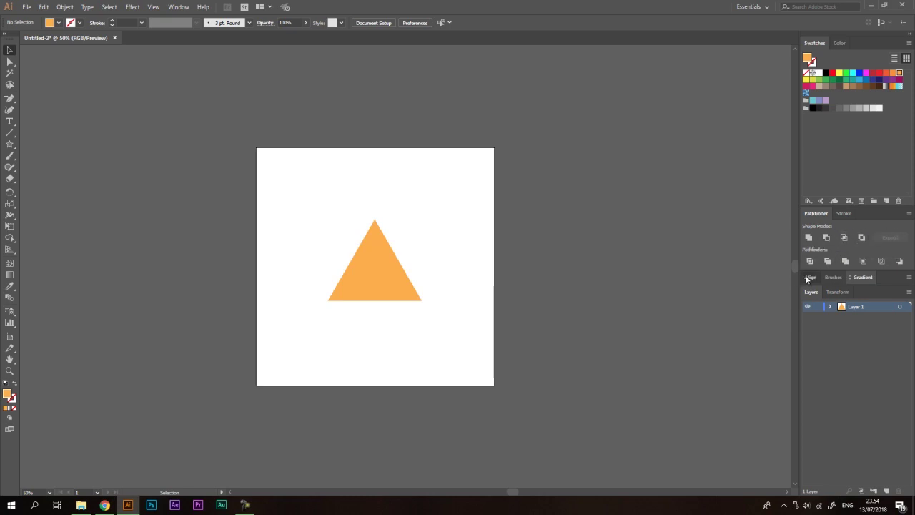
- Look at the Brushes and Gradient panels and bring up the list of all available panels
{"action": "left_click", "coordinate": [839, 278]}
{"action": "left_click", "coordinate": [862, 278]}
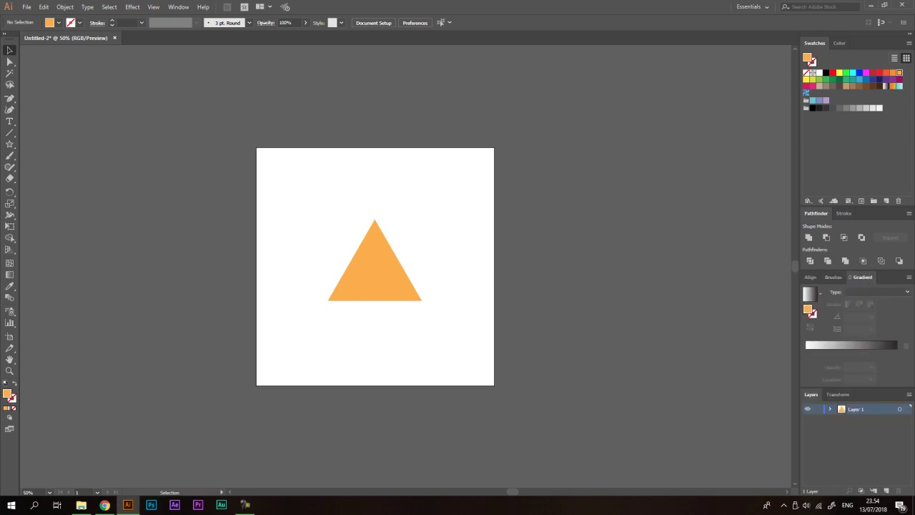
{"action": "left_click", "coordinate": [180, 7]}
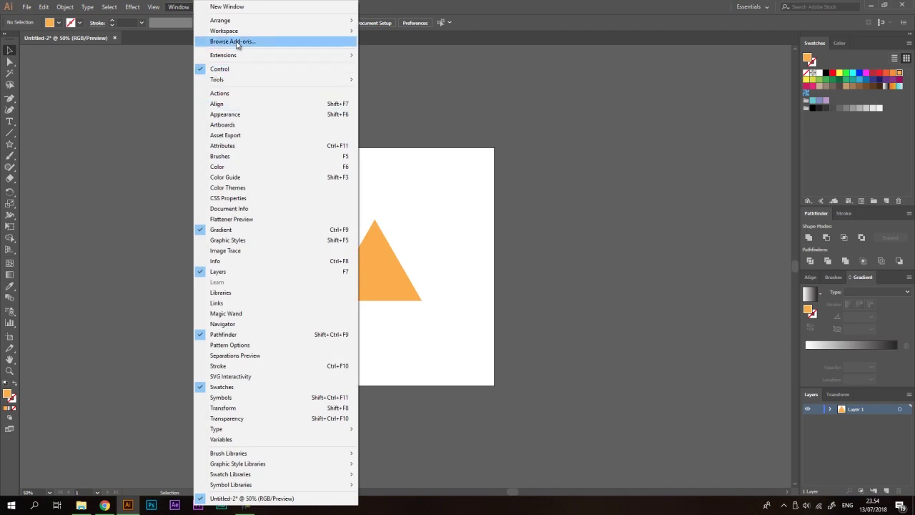